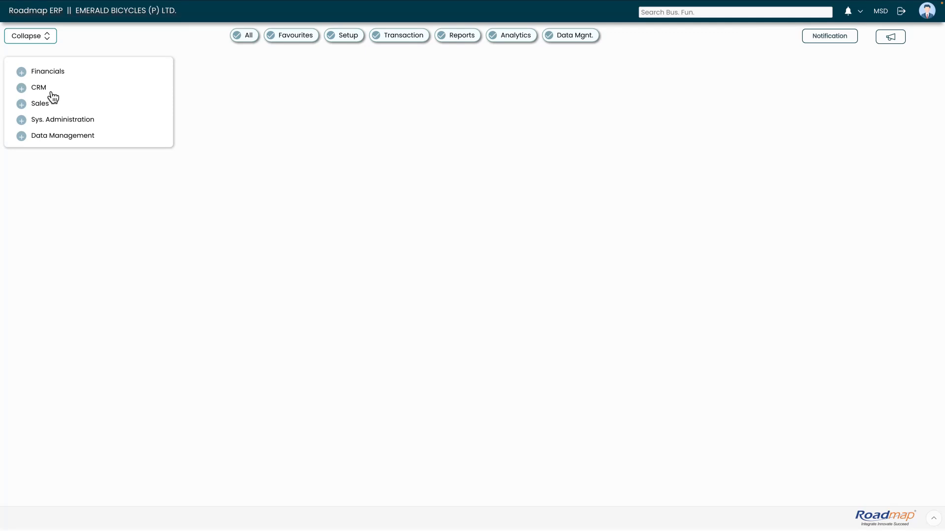
Start a new CRM campaign named CYCLE FEST that applies to All Products.
click(42, 89)
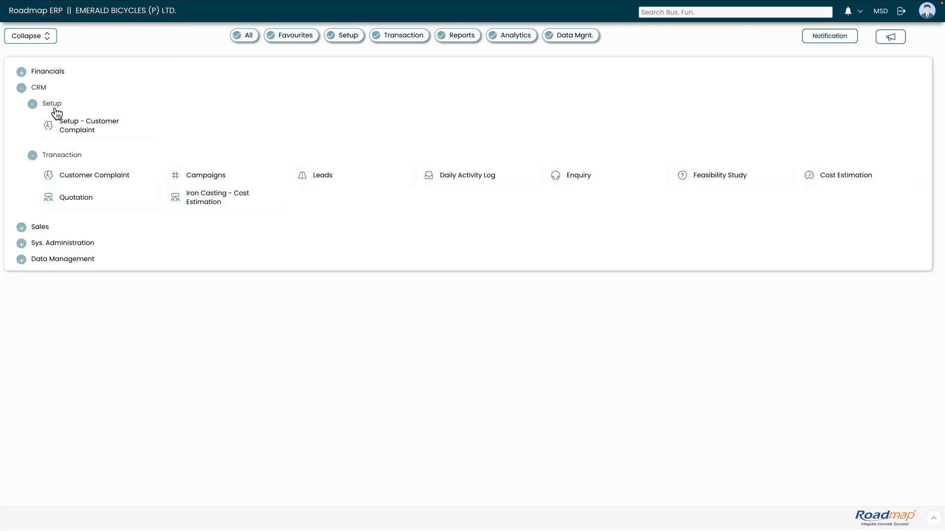
click(220, 178)
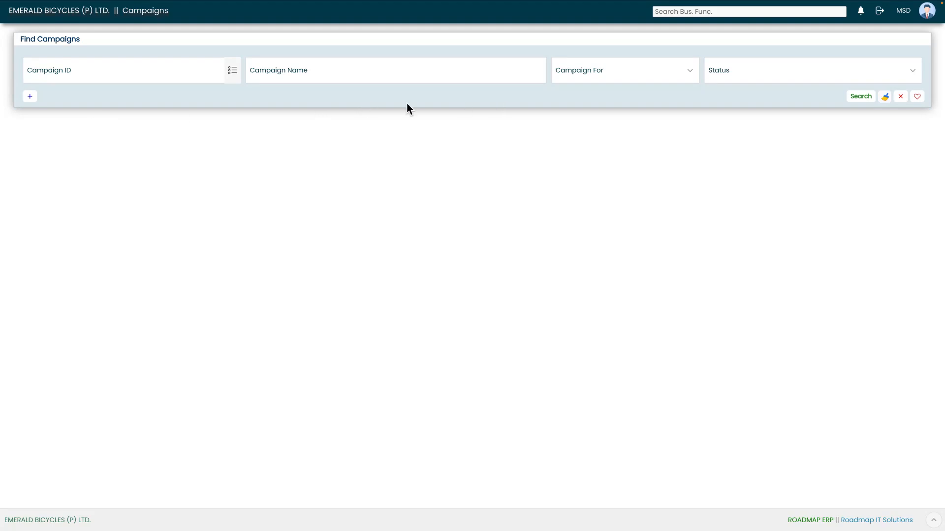
click(30, 97)
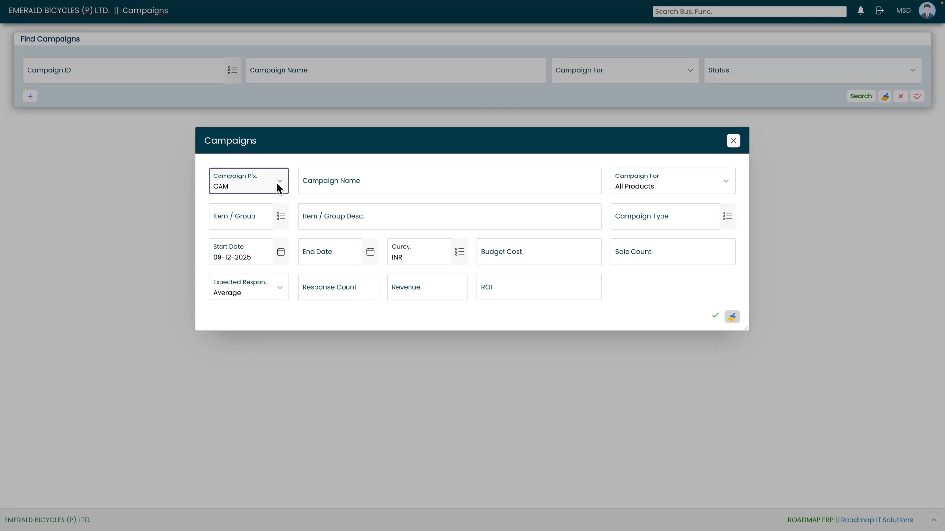
click(381, 187)
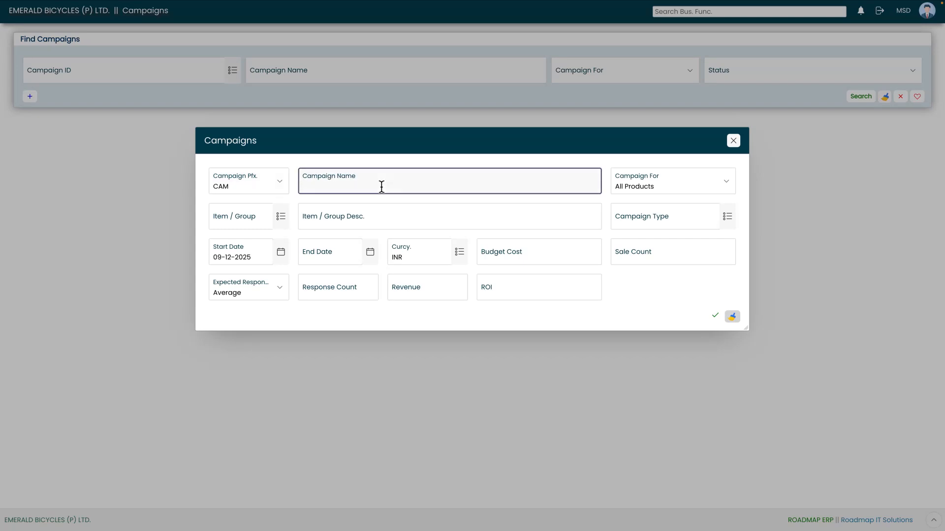
text(CYCLE FEST)
click(684, 183)
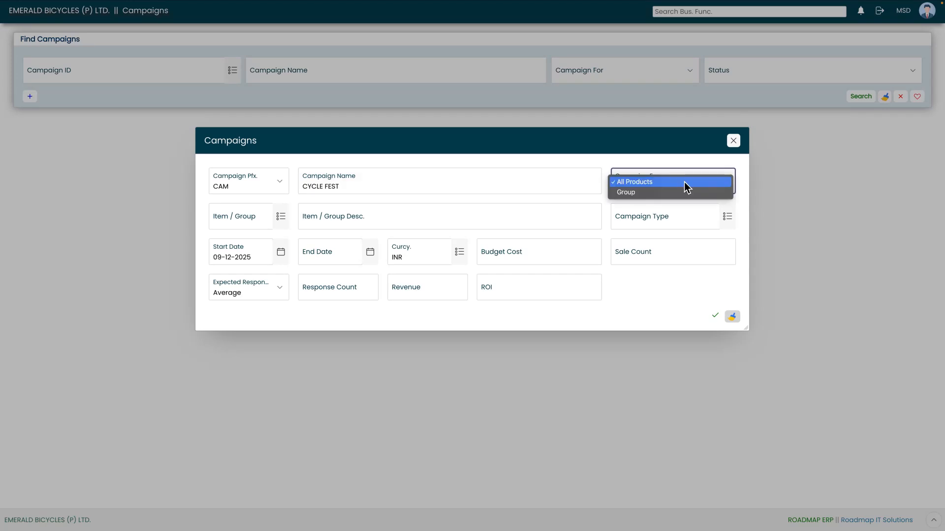
click(647, 183)
Assign the BICYCLE item group (BI-FG-1001) to the campaign and set its campaign type to DIRECT MARKETING.
click(280, 217)
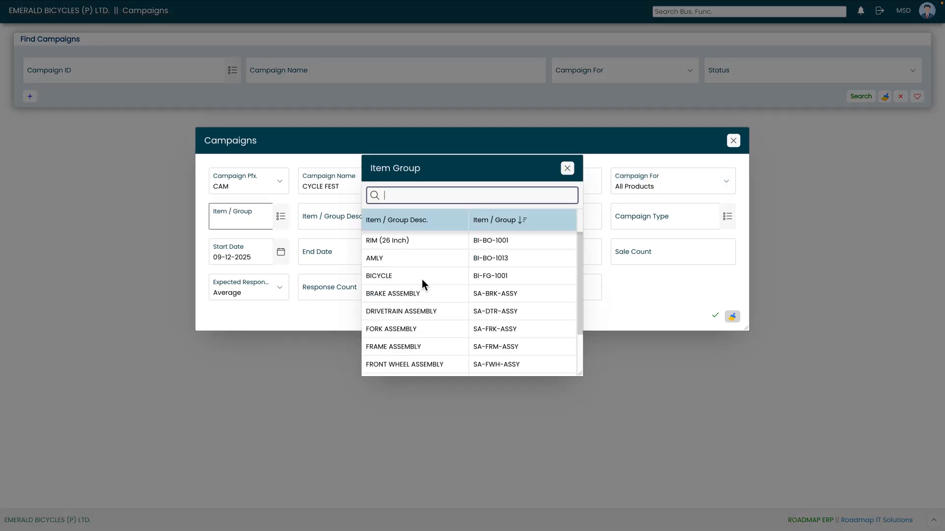
click(421, 279)
click(727, 217)
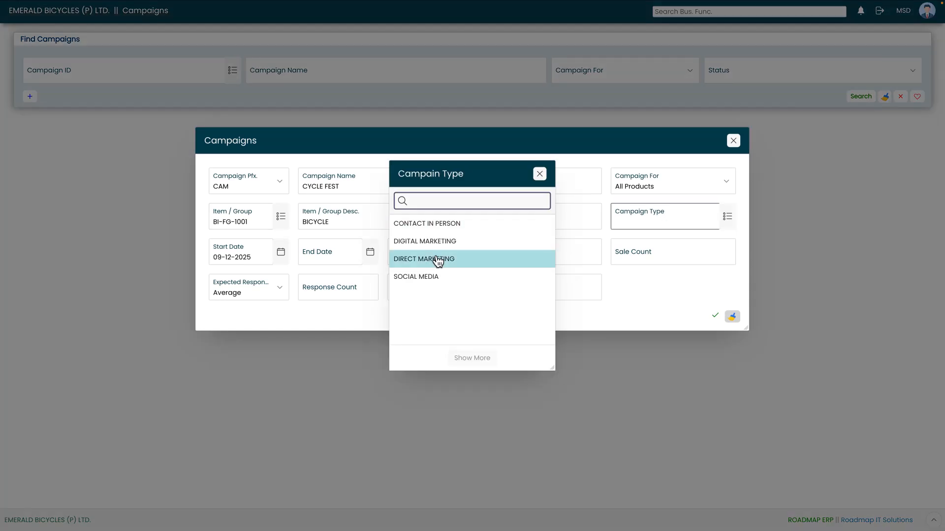
click(437, 261)
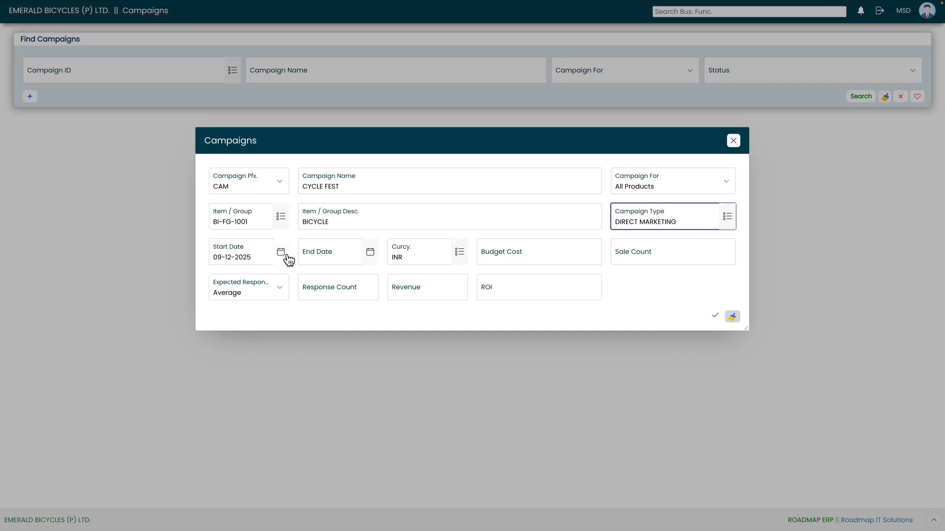
Set the campaign's end date to 14-12-2025 and its budget cost to 500000.
click(373, 255)
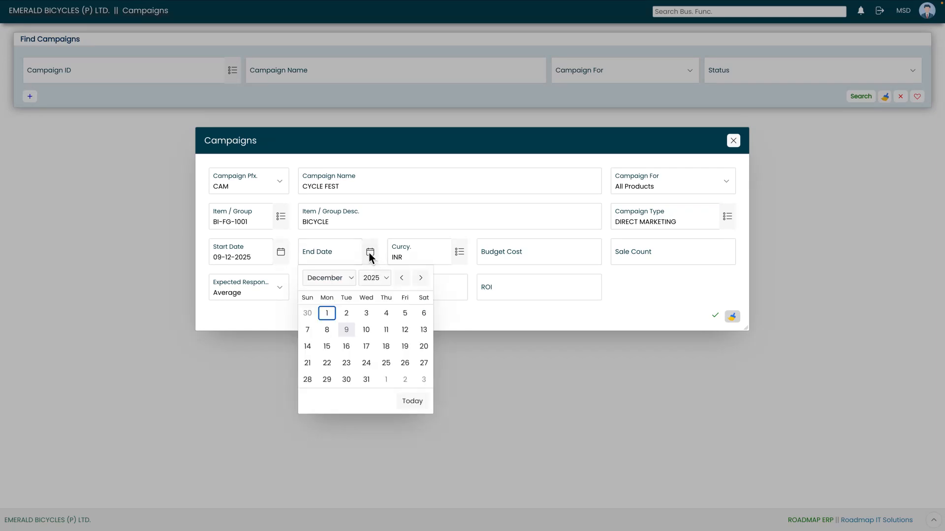
click(309, 348)
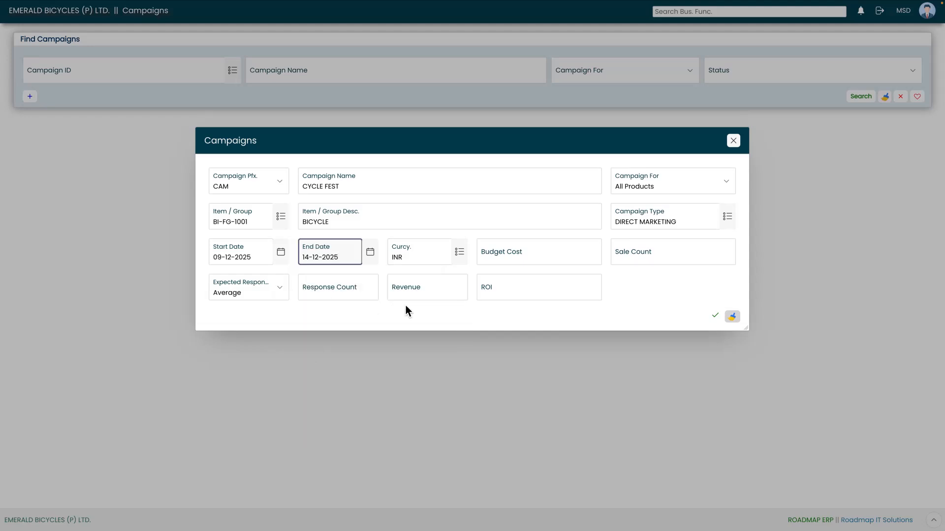
click(468, 268)
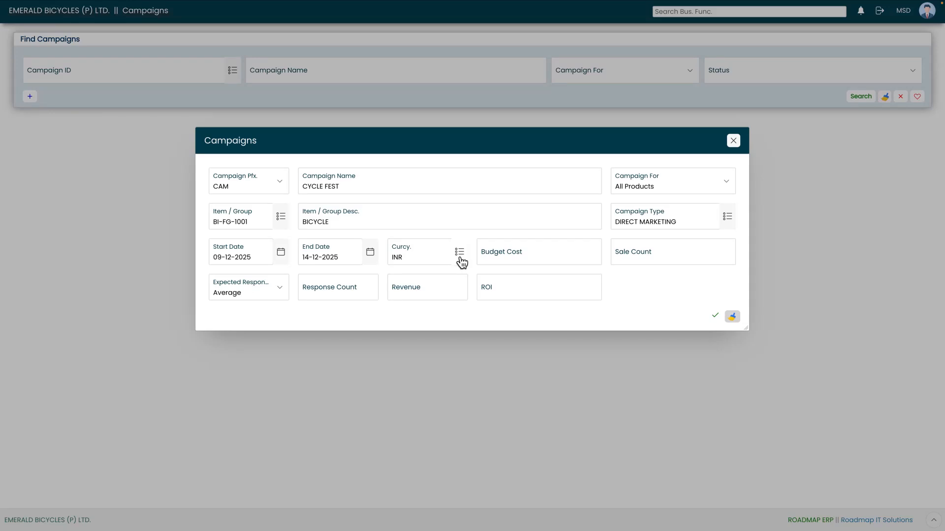
click(547, 256)
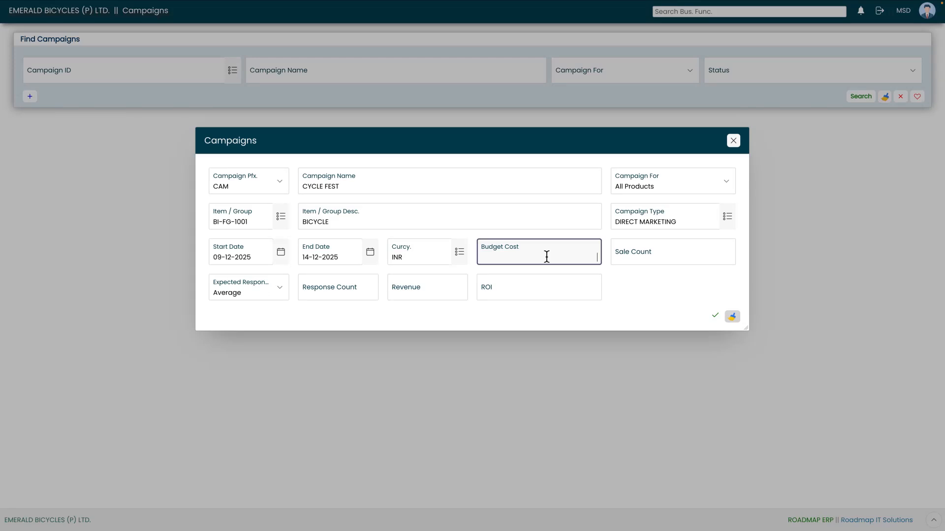
text(500000)
Set the planned sale count to 200 and the expected response to Good.
click(670, 256)
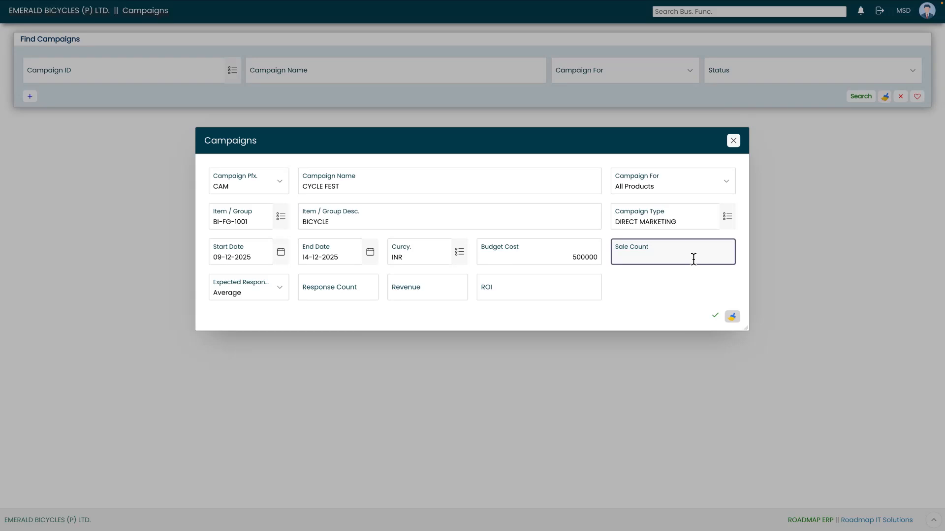
text(000)
click(278, 290)
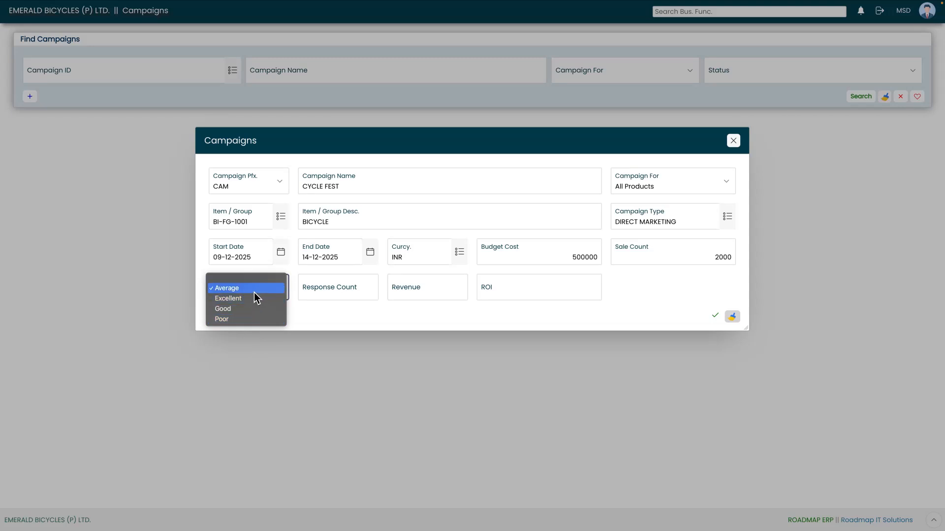
click(243, 310)
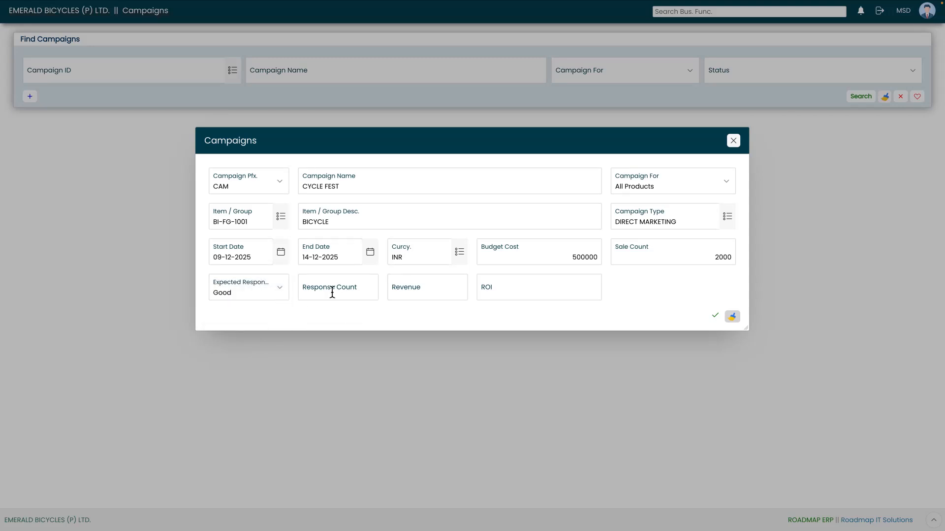
Enter a planned response count of 800 and revenue of 550000, and save the new campaign.
click(369, 294)
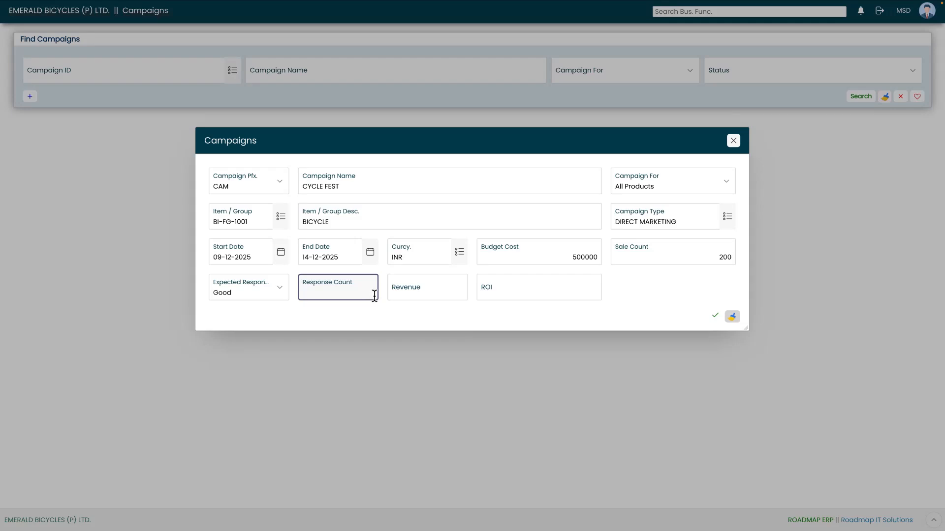
text(800)
click(397, 288)
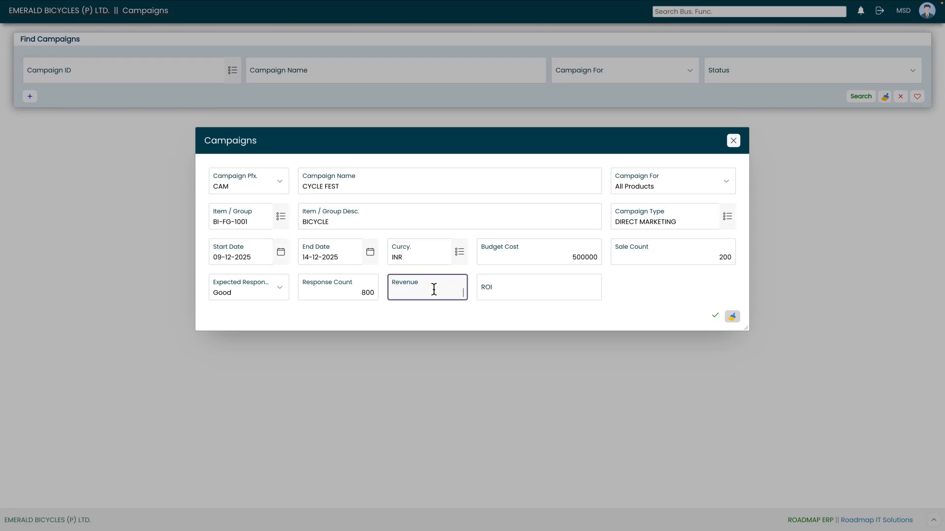
text(550000)
click(509, 291)
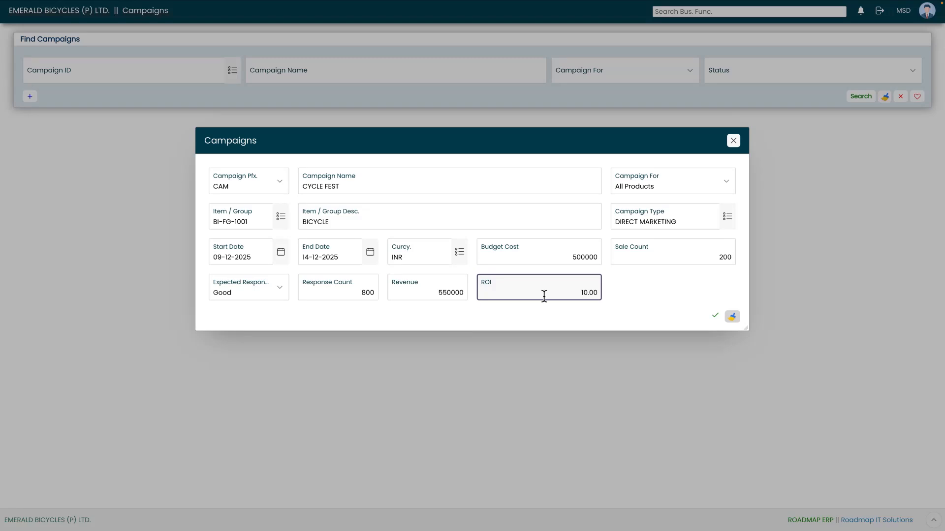
click(709, 316)
click(715, 317)
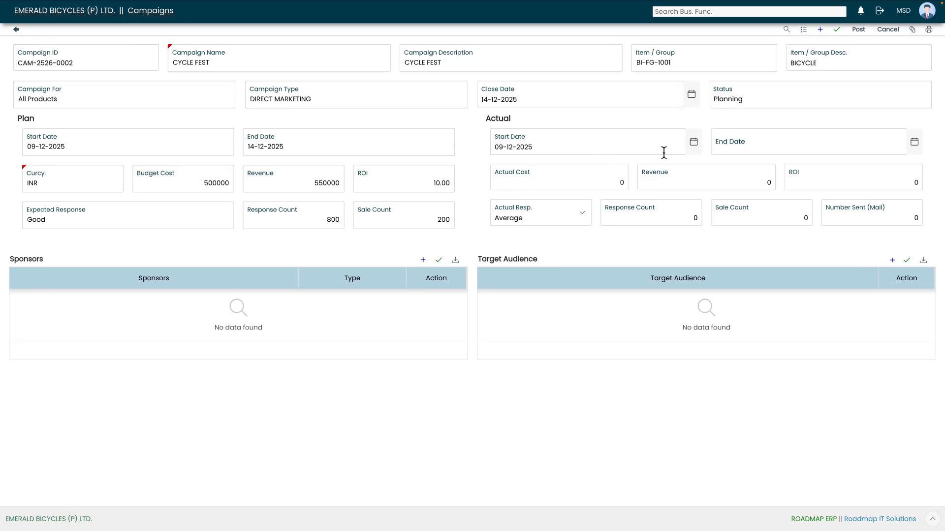
Set the campaign's actual start date to 10-12-2025 and actual end date to 14-12-2025.
click(694, 142)
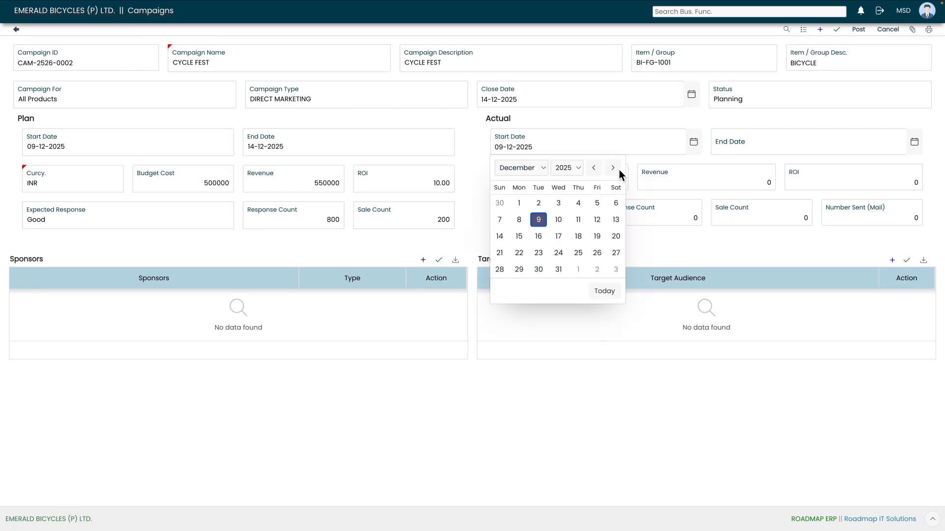
click(558, 220)
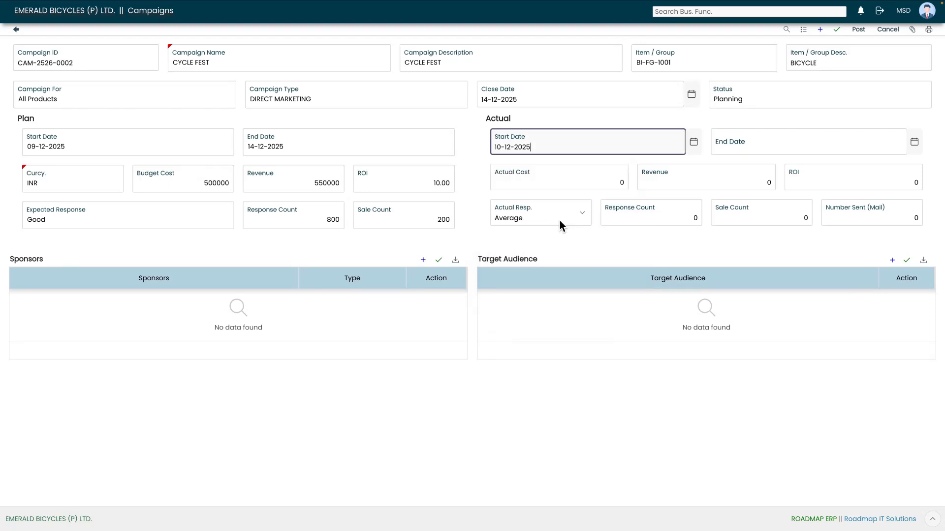
click(917, 145)
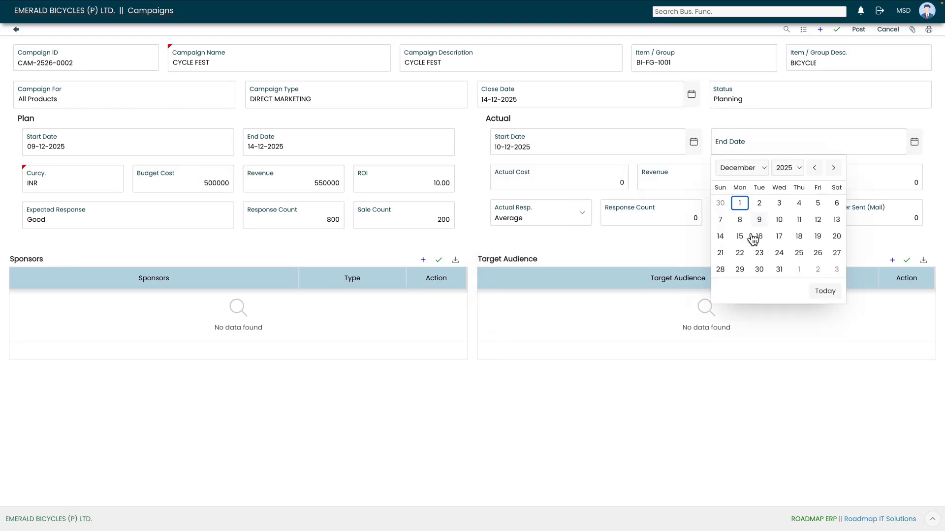
click(721, 237)
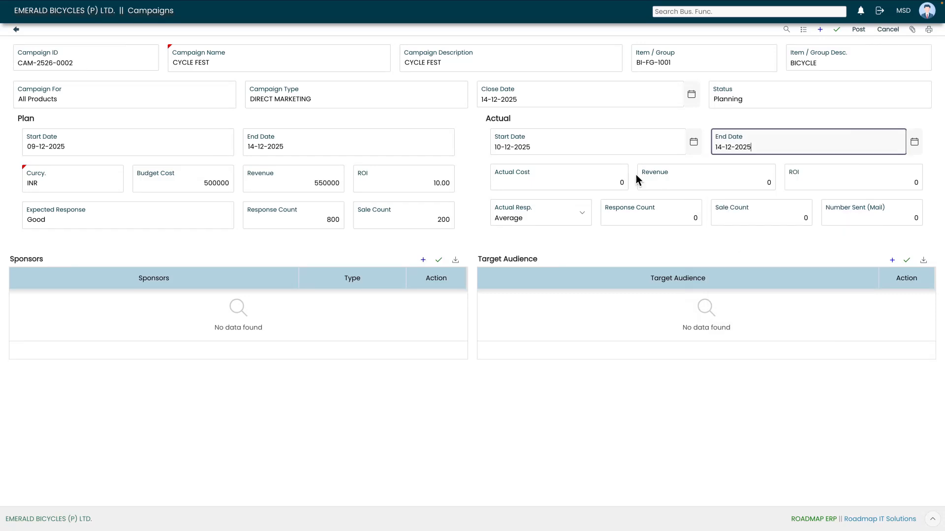
Enter an actual cost of 525000 and an actual revenue of 575000 for the campaign.
click(625, 185)
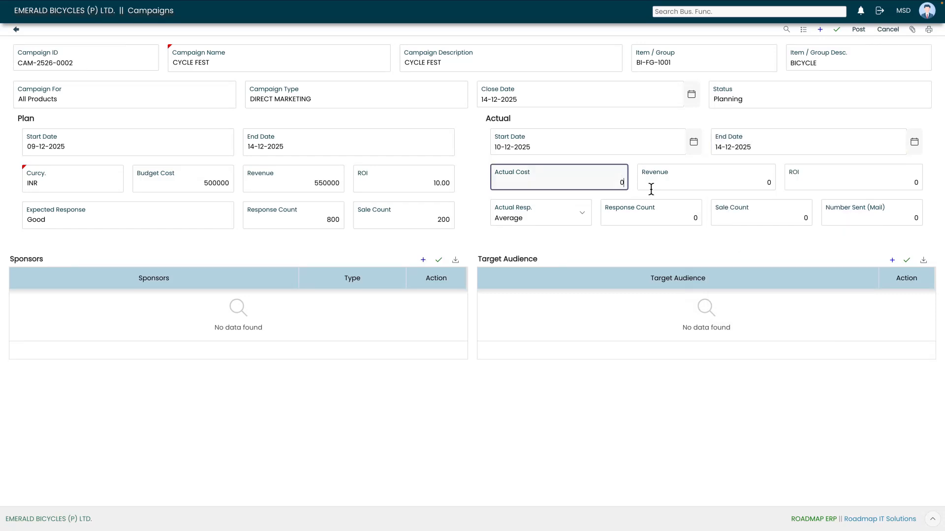
key(BackSpace)
text(25000)
click(732, 188)
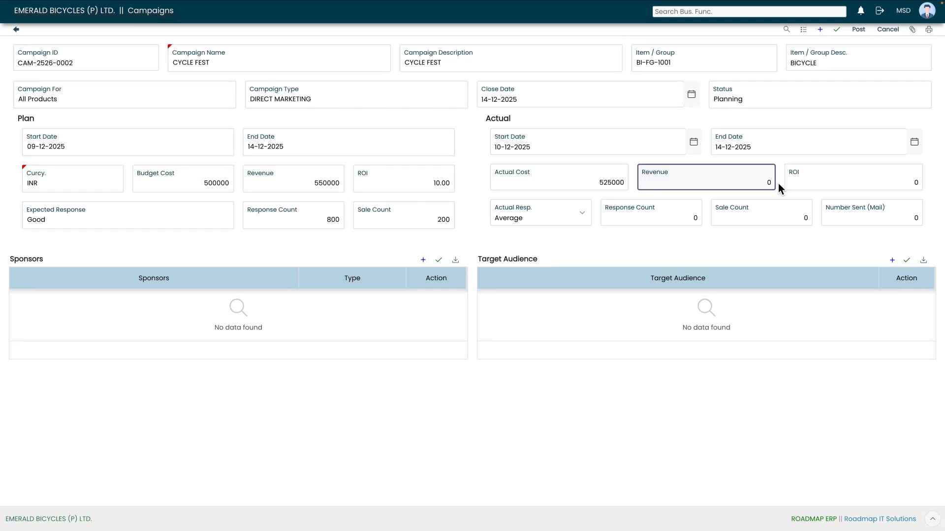
key(BackSpace)
text(535)
key(BackSpace)
key(BackSpace)
text(75000)
key(Tab)
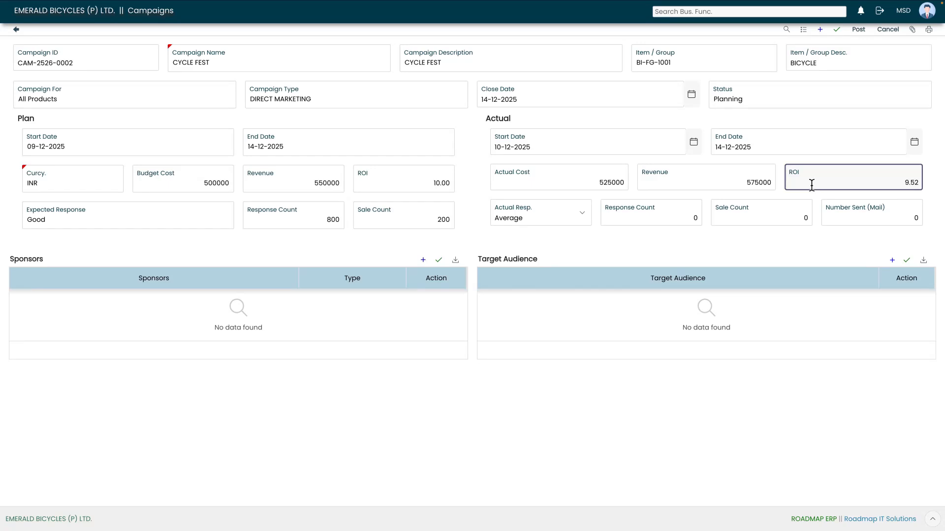
Set the campaign's actual response rating to Good.
click(581, 216)
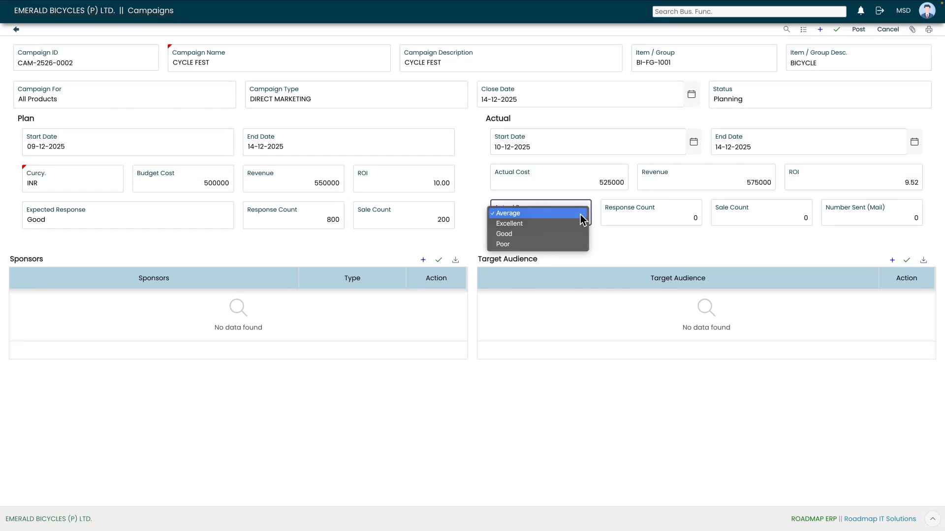
click(548, 243)
click(562, 221)
click(546, 203)
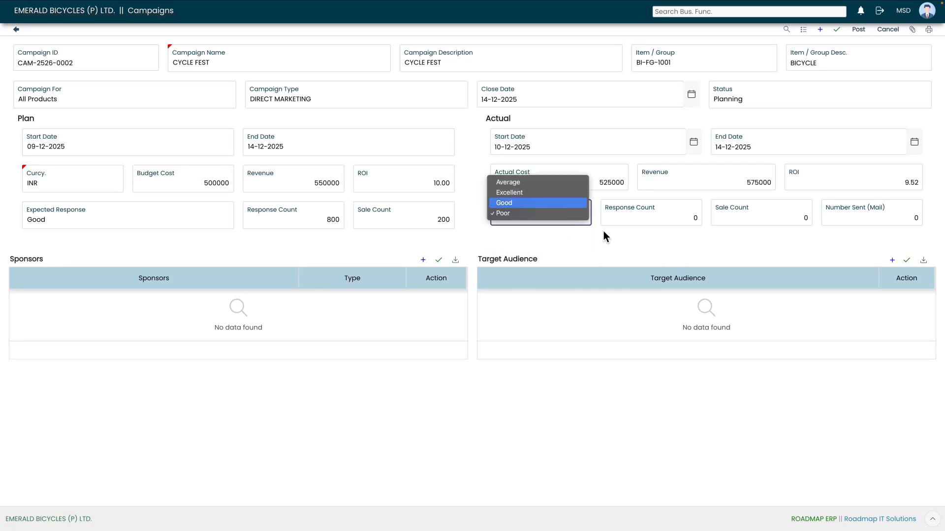
Enter an actual response count of 850 and an actual sale count of 600.
click(699, 221)
key(BackSpace)
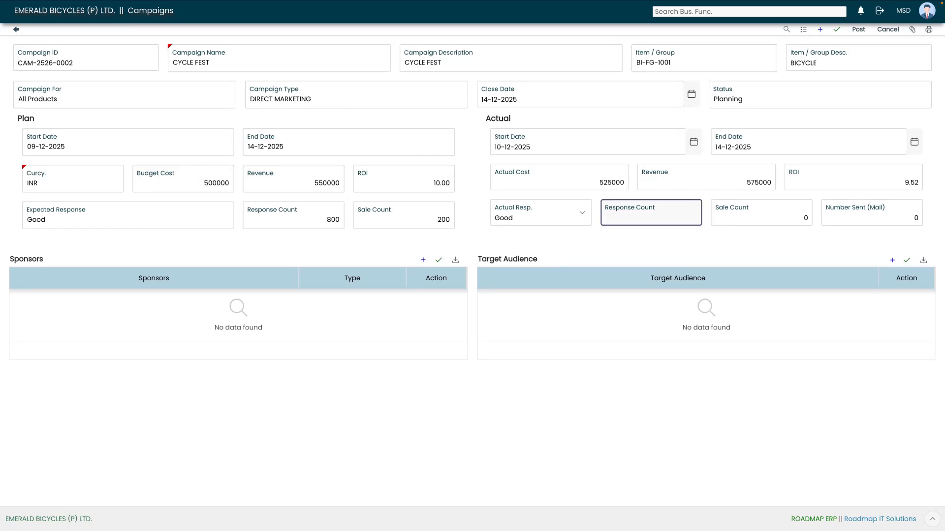
text(850)
click(812, 222)
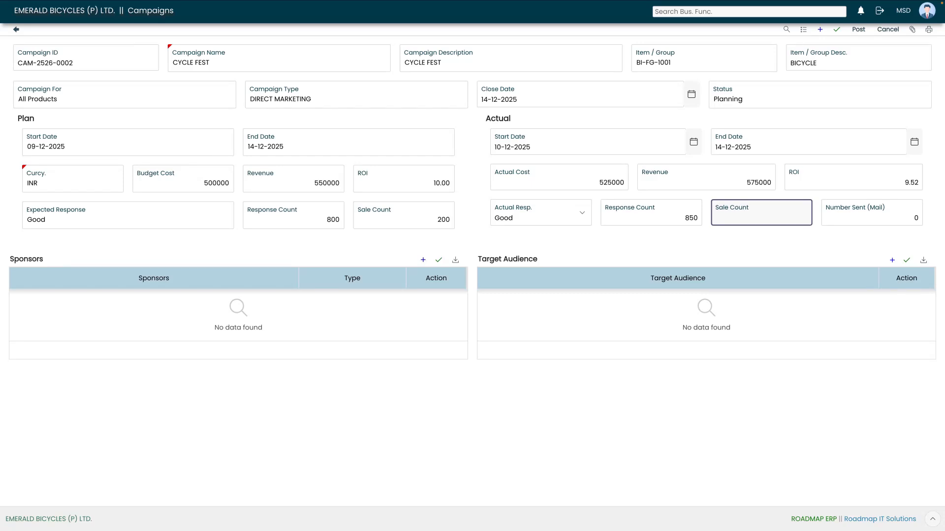
text(600)
click(912, 217)
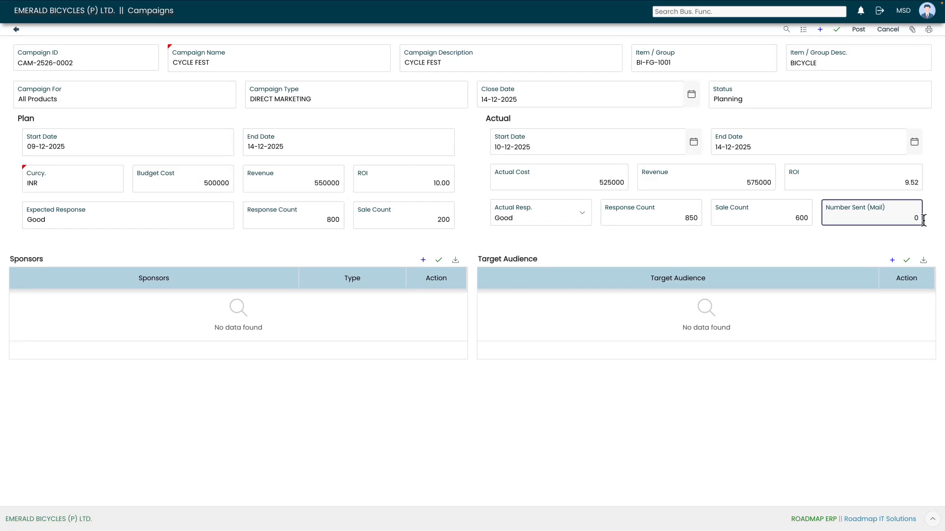
click(757, 245)
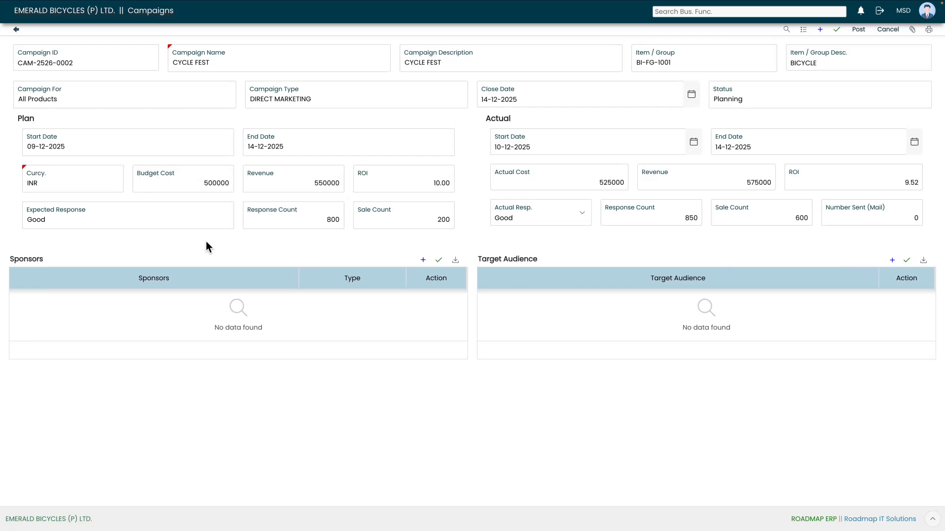
Add HERCULES to the campaign's sponsors with the type Platinum.
click(424, 260)
click(217, 300)
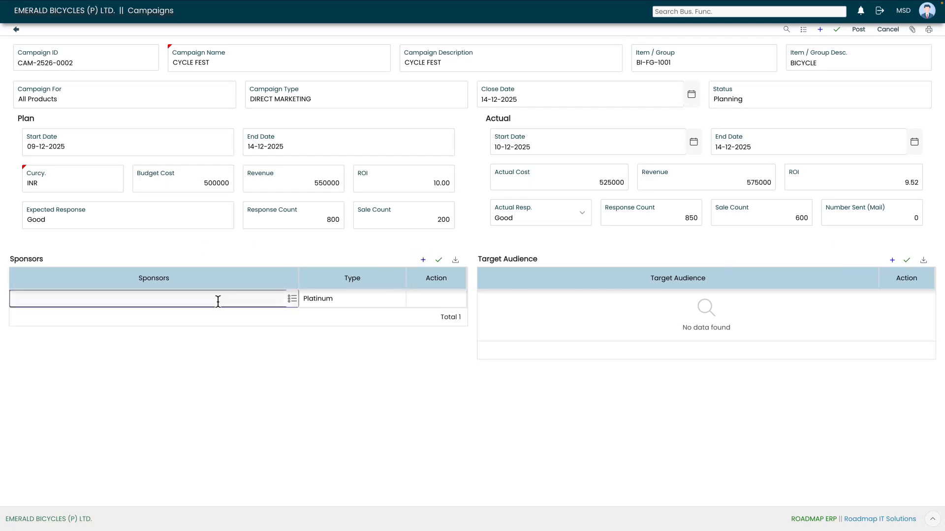
click(293, 299)
click(444, 226)
click(390, 301)
click(397, 302)
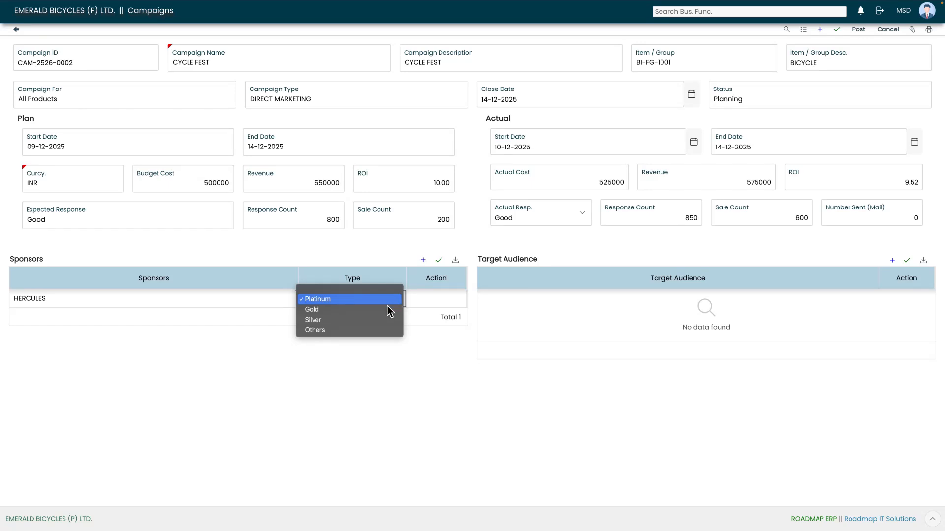
click(377, 351)
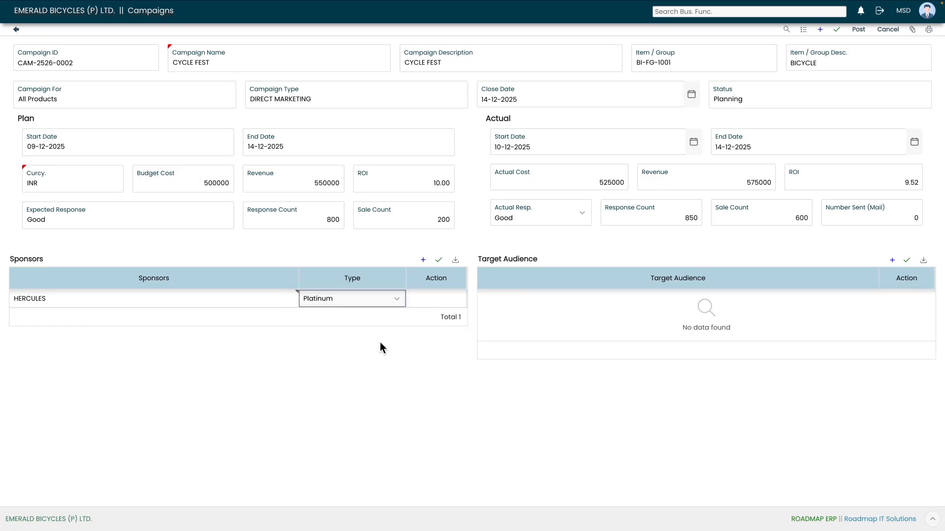
Save the HERCULES sponsor row, and add and save GENERAL CUSTOMER as the campaign's target audience.
click(439, 261)
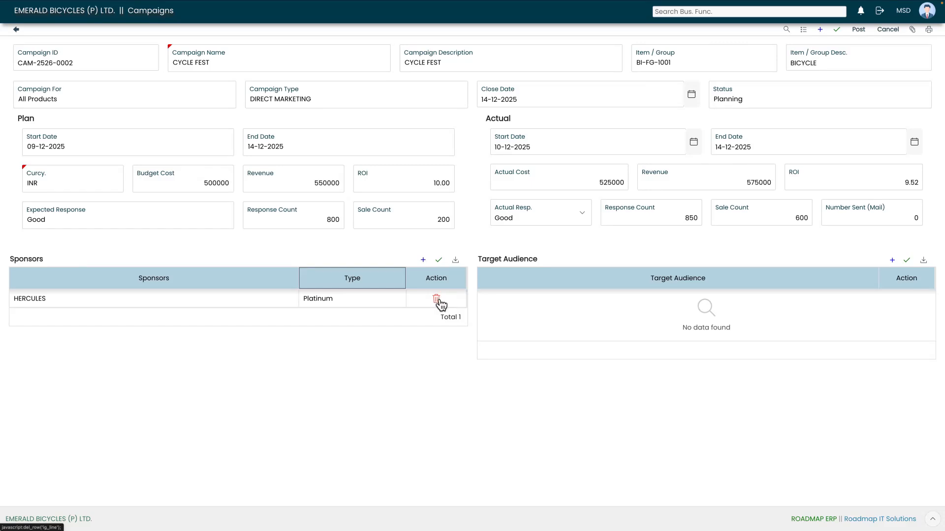
click(892, 262)
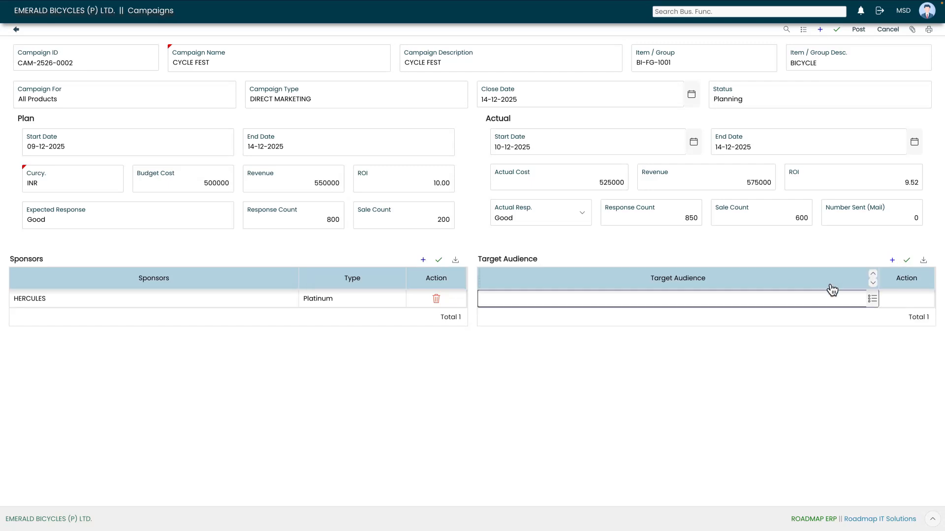
click(872, 299)
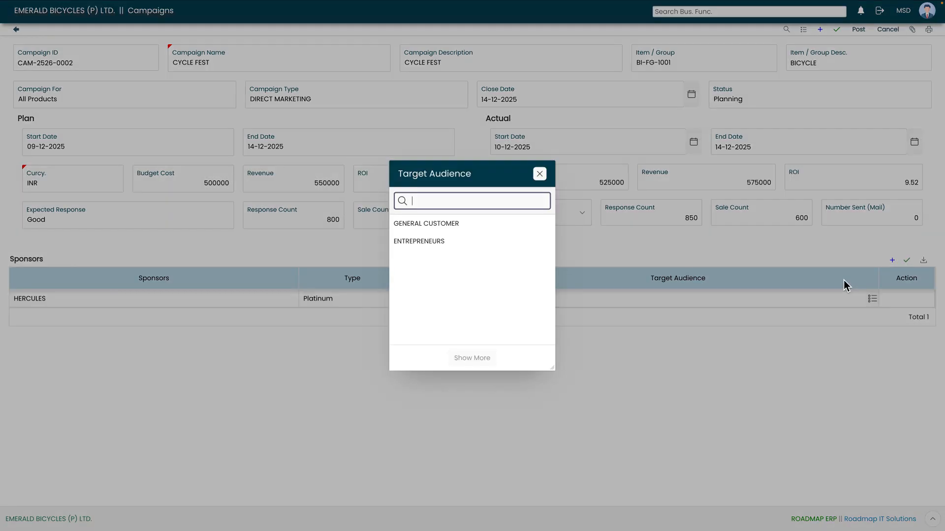
click(447, 225)
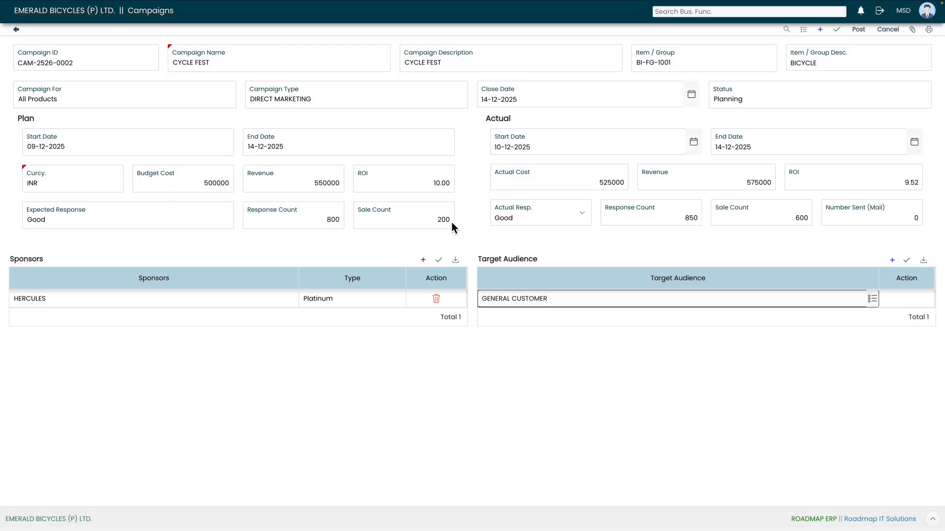
click(906, 260)
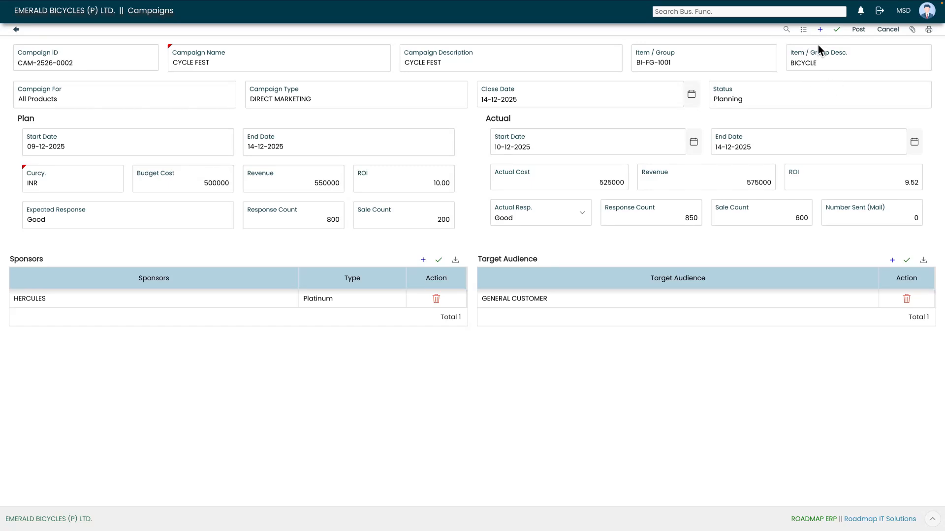
Post the CYCLE FEST campaign and run an unfiltered campaign search to check its status.
click(858, 31)
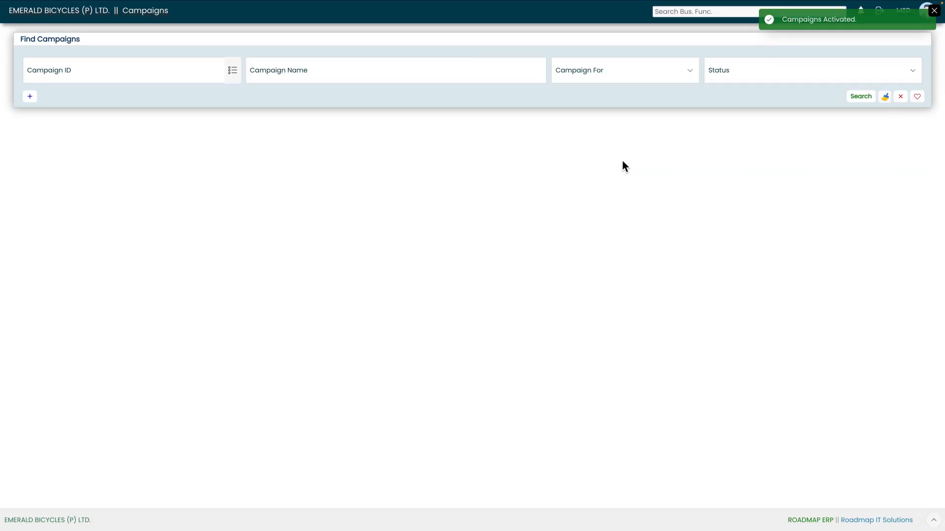
click(934, 10)
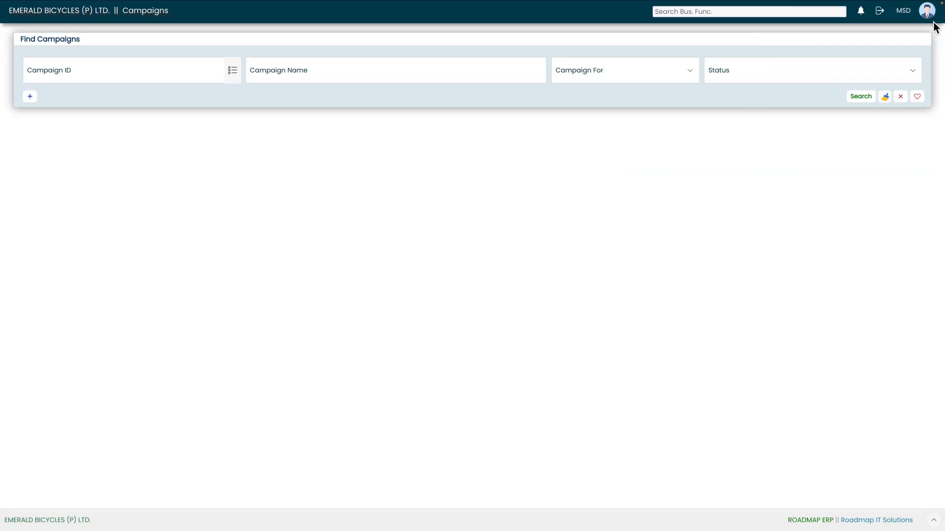
click(860, 96)
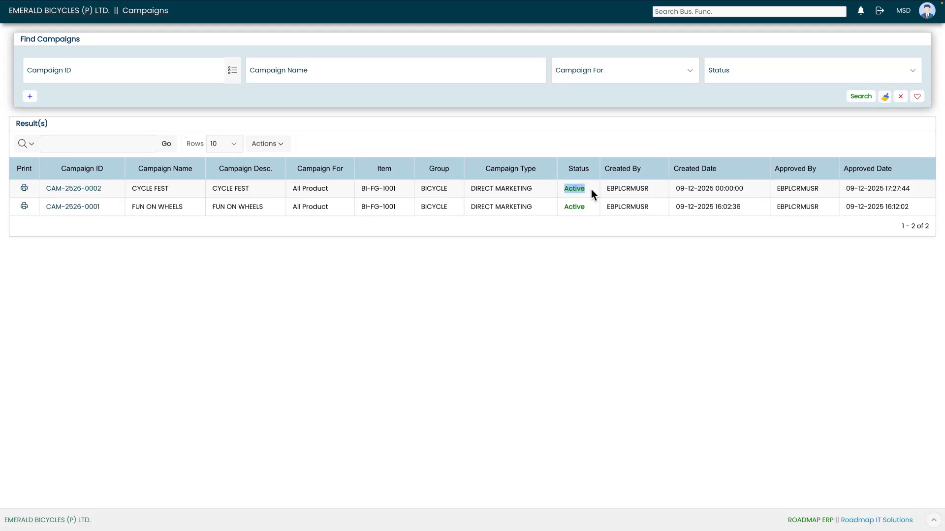
click(507, 118)
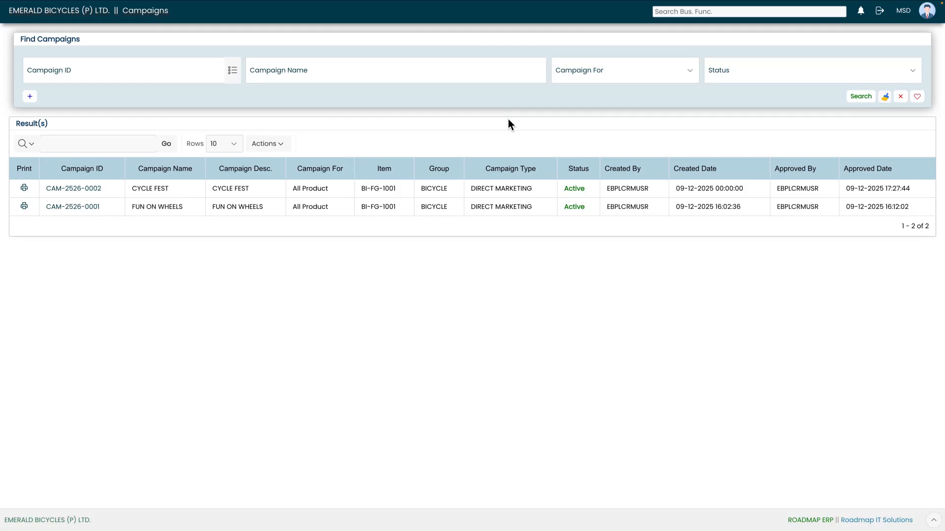